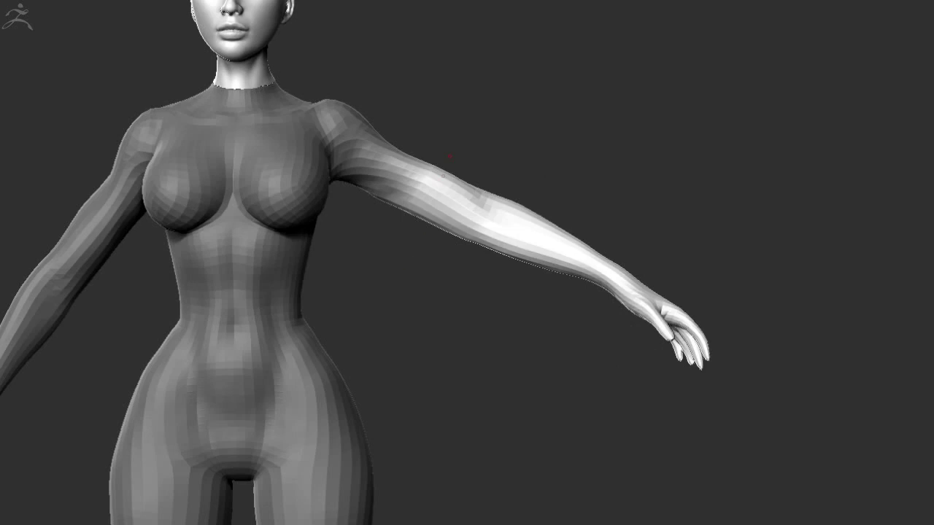
- Rotate the view slightly to turn the body
{"action": "left_click_drag", "start_coordinate": [434, 196], "coordinate": [488, 195]}
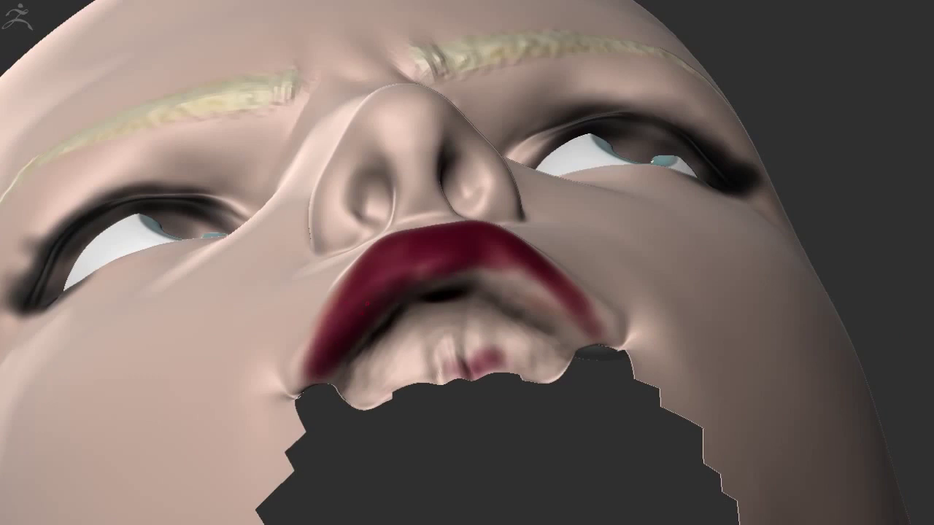
- Paint the upper lip a darker red
{"action": "left_click_drag", "start_coordinate": [387, 265], "coordinate": [602, 336]}
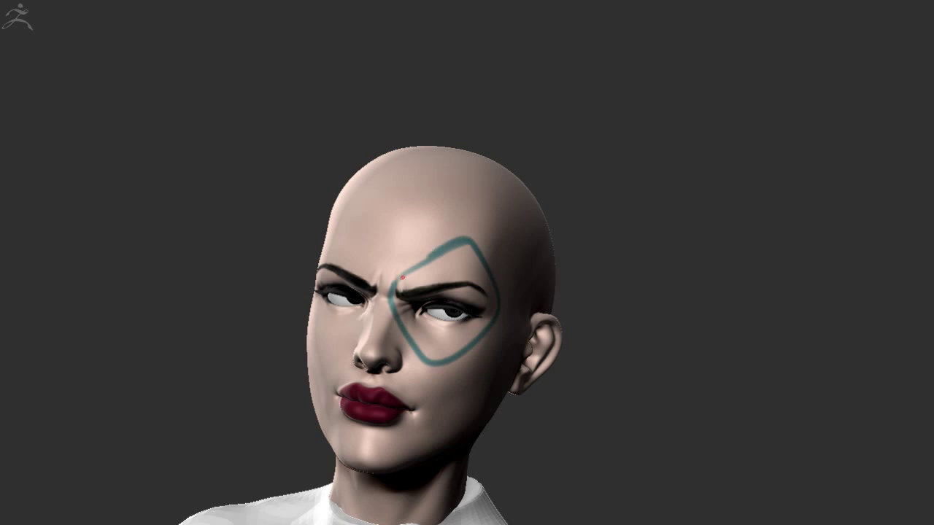
- Fill the forehead part of the diamond outline with solid teal
{"action": "left_click_drag", "start_coordinate": [387, 225], "coordinate": [356, 234]}
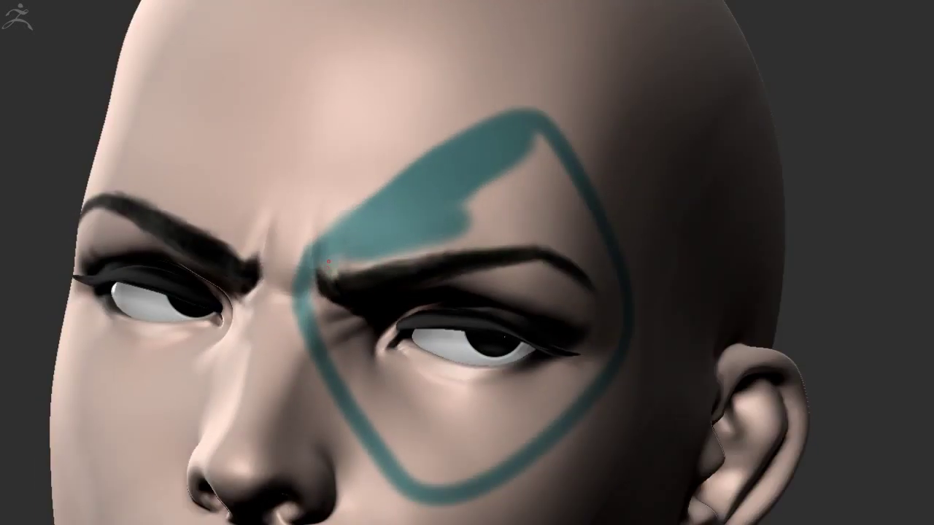
{"action": "mouse_move", "coordinate": [454, 236]}
{"action": "left_mouse_down"}
{"action": "mouse_move", "coordinate": [529, 219]}
{"action": "mouse_move", "coordinate": [510, 175]}
{"action": "mouse_move", "coordinate": [536, 137]}
{"action": "left_mouse_up"}
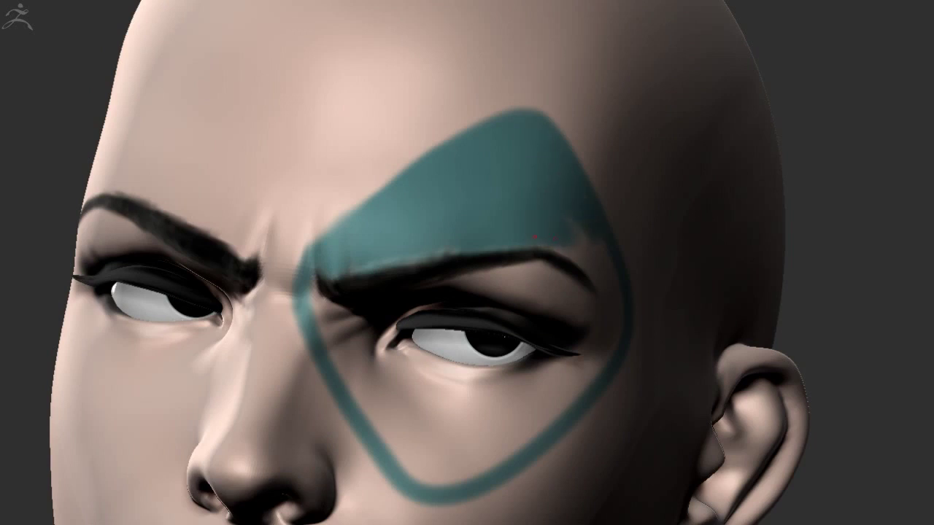
{"action": "left_click_drag", "start_coordinate": [617, 299], "coordinate": [309, 251]}
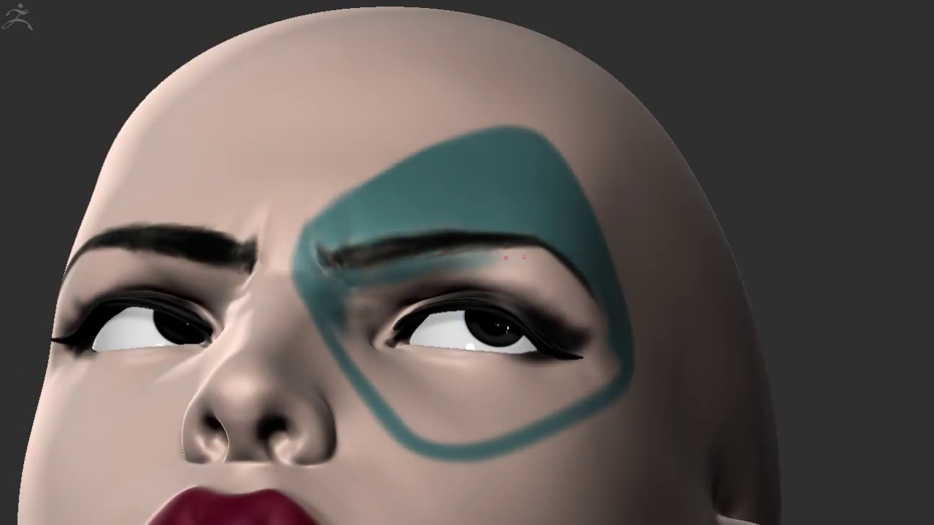
{"action": "left_click_drag", "start_coordinate": [555, 263], "coordinate": [504, 255]}
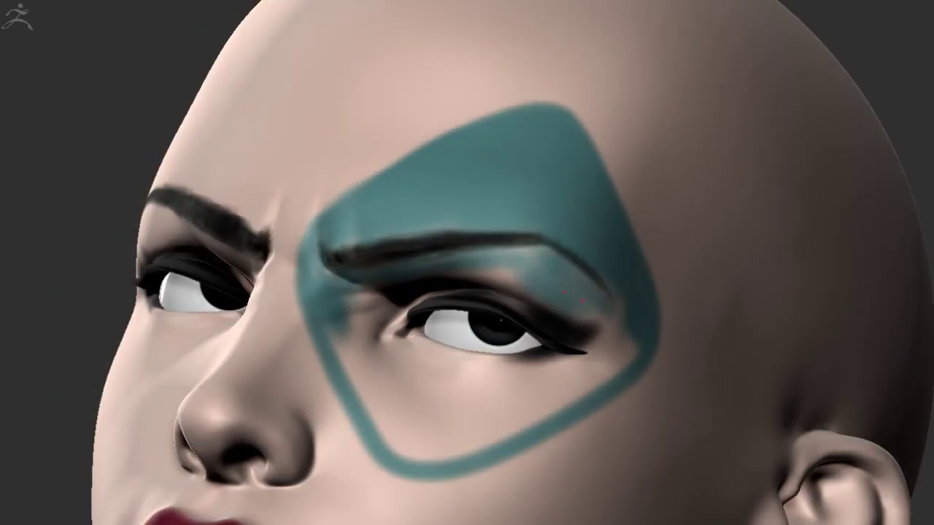
{"action": "left_click_drag", "start_coordinate": [517, 251], "coordinate": [427, 276]}
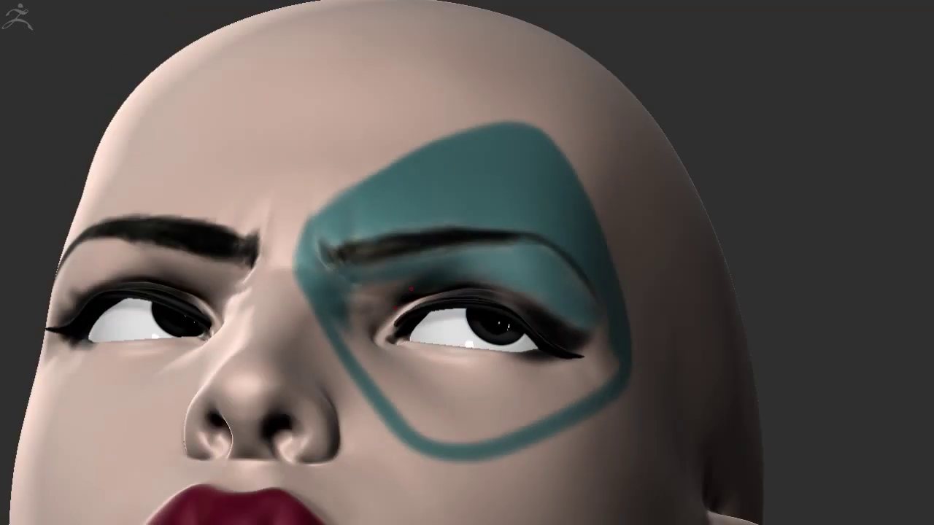
- Fill the skin below the eye inside the outline with teal
{"action": "left_click_drag", "start_coordinate": [361, 365], "coordinate": [434, 362]}
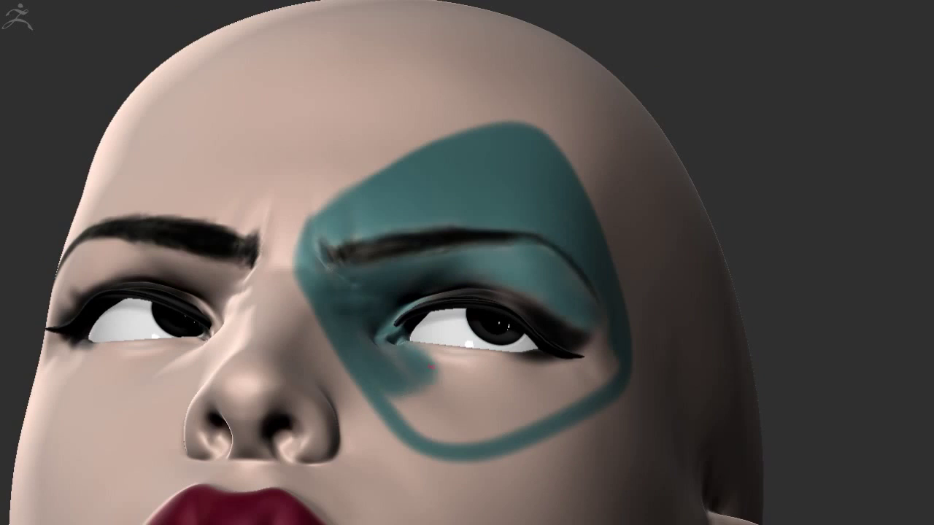
{"action": "left_click_drag", "start_coordinate": [839, 292], "coordinate": [802, 248]}
{"action": "left_click_drag", "start_coordinate": [410, 442], "coordinate": [442, 421]}
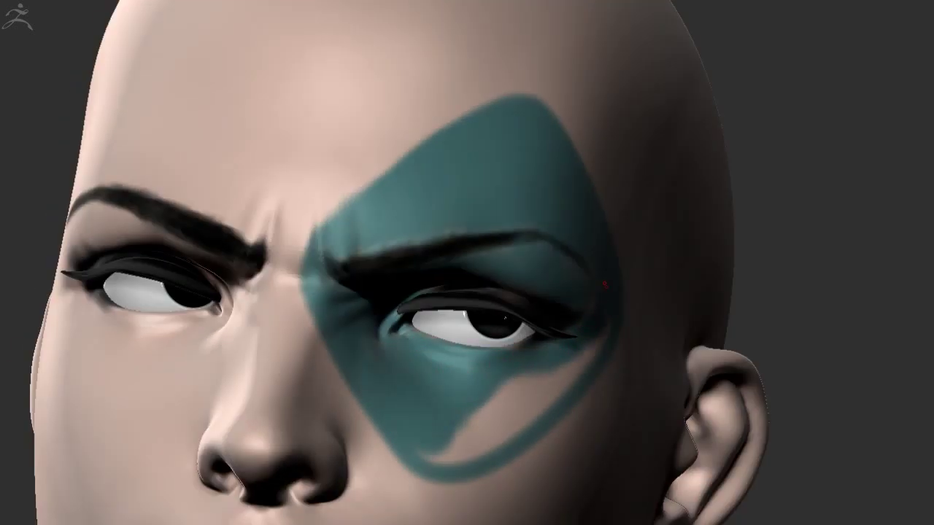
{"action": "left_click_drag", "start_coordinate": [573, 363], "coordinate": [523, 373]}
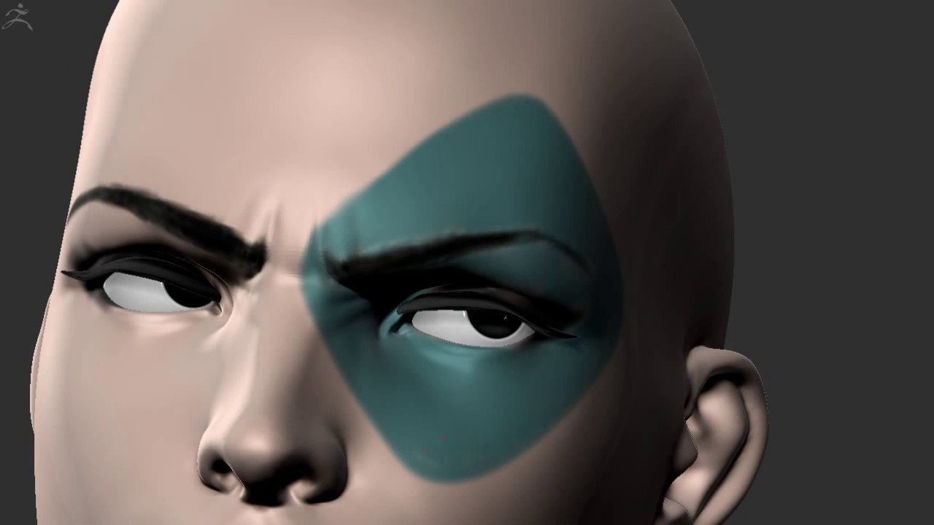
{"action": "right_click_drag", "start_coordinate": [481, 220], "coordinate": [525, 285]}
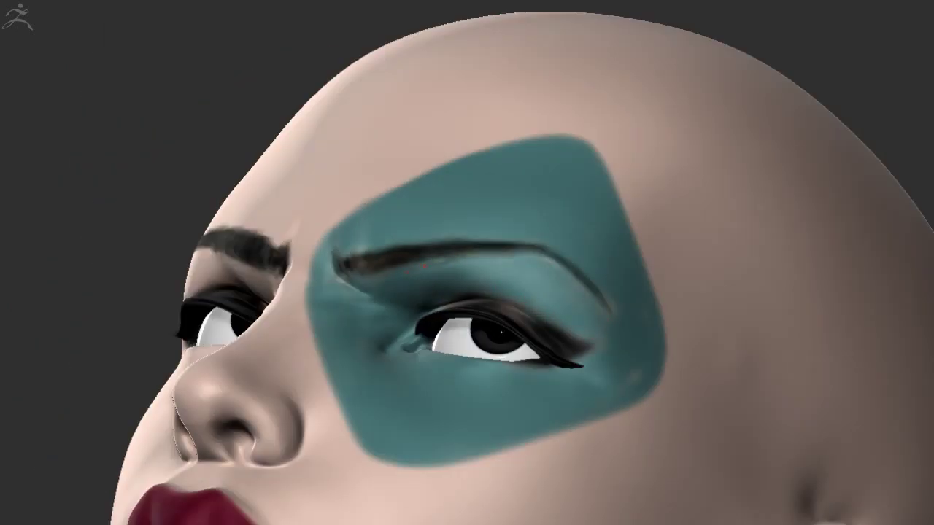